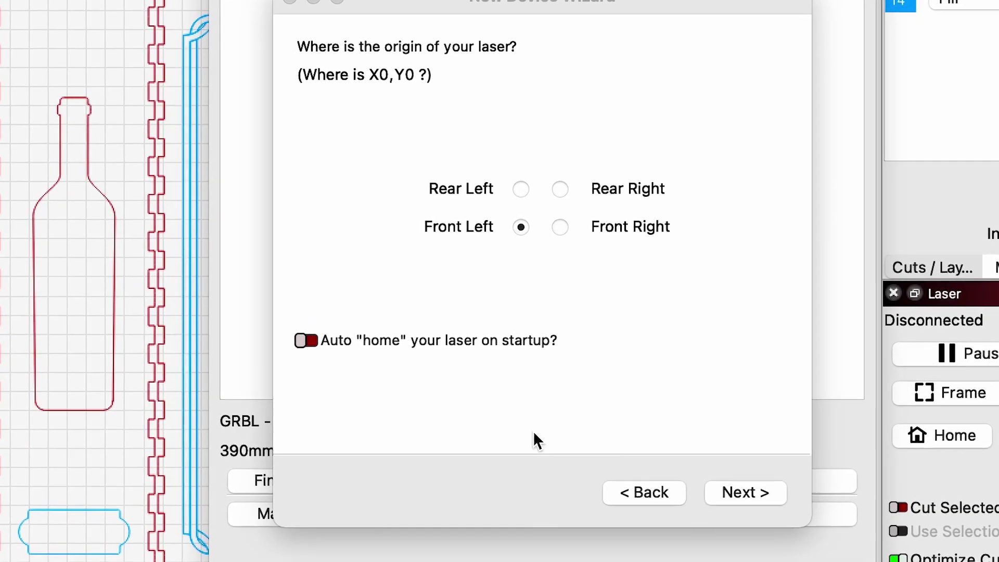
Enable auto home on startup for the 390x390 mm front-left GRBL laser and finish the wizard.
{"action": "left_click", "coordinate": [310, 336]}
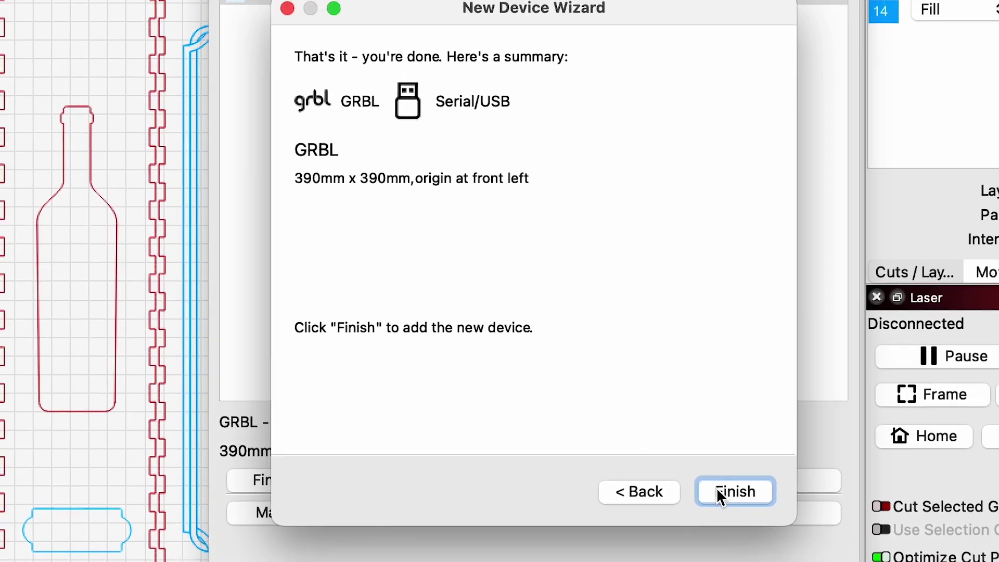
{"action": "left_click", "coordinate": [782, 492]}
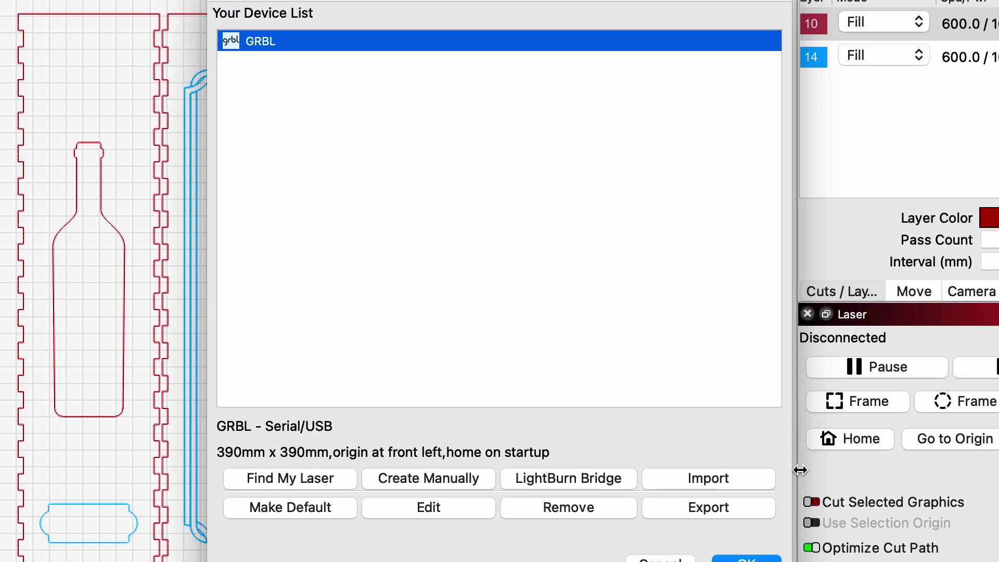